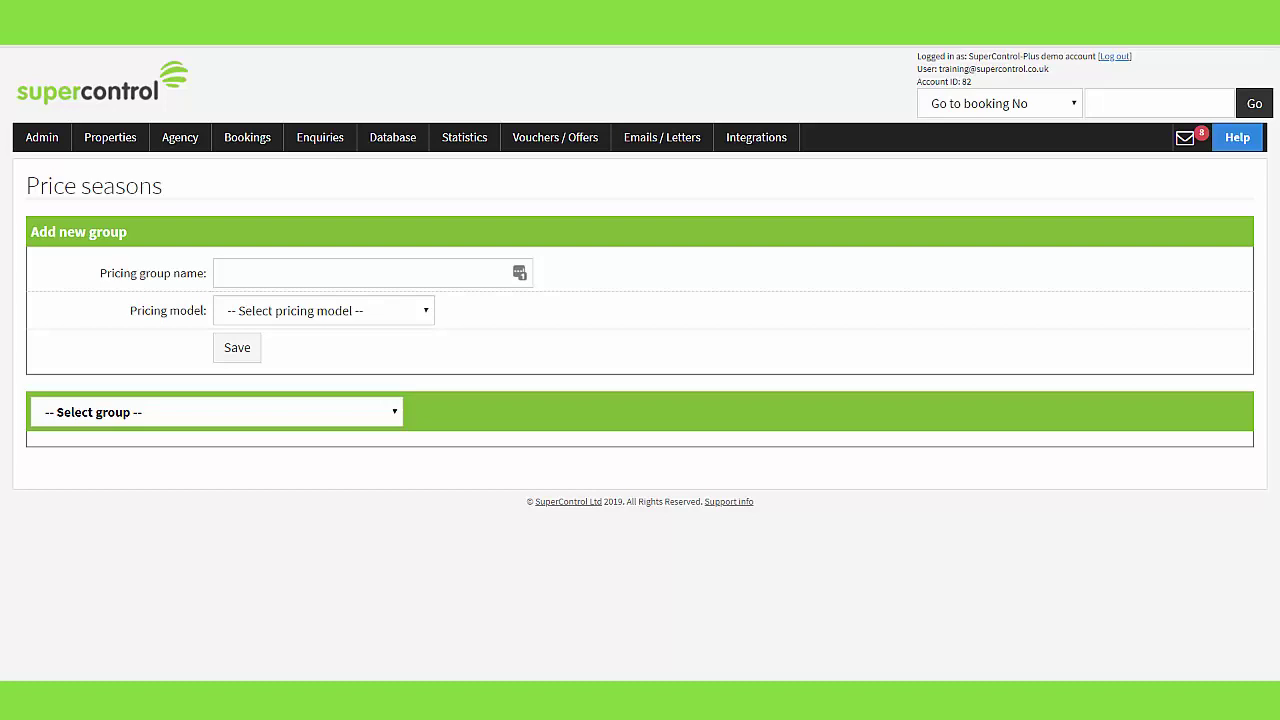
Create the pricing group 'Sea view apts' with the Fixed prices for number of nights model and save
{"action": "left_click", "coordinate": [347, 276]}
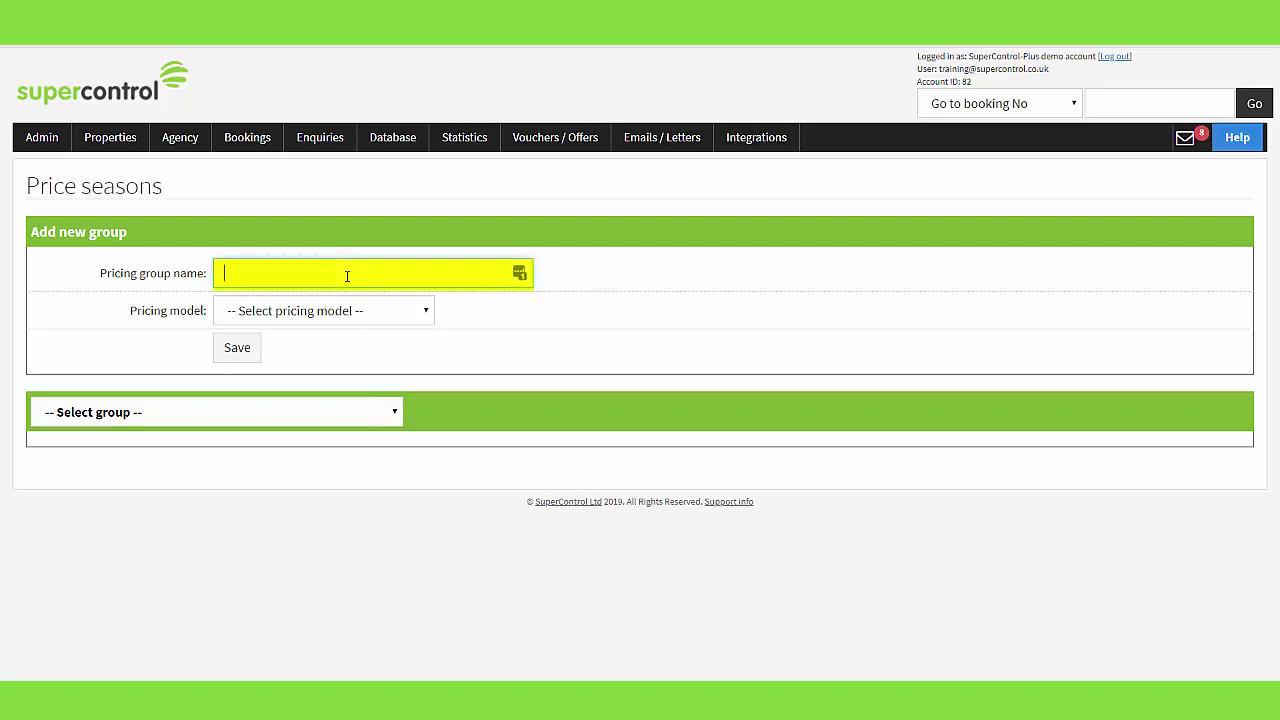
{"action": "type", "text": "Sea view apts"}
{"action": "left_click", "coordinate": [425, 313]}
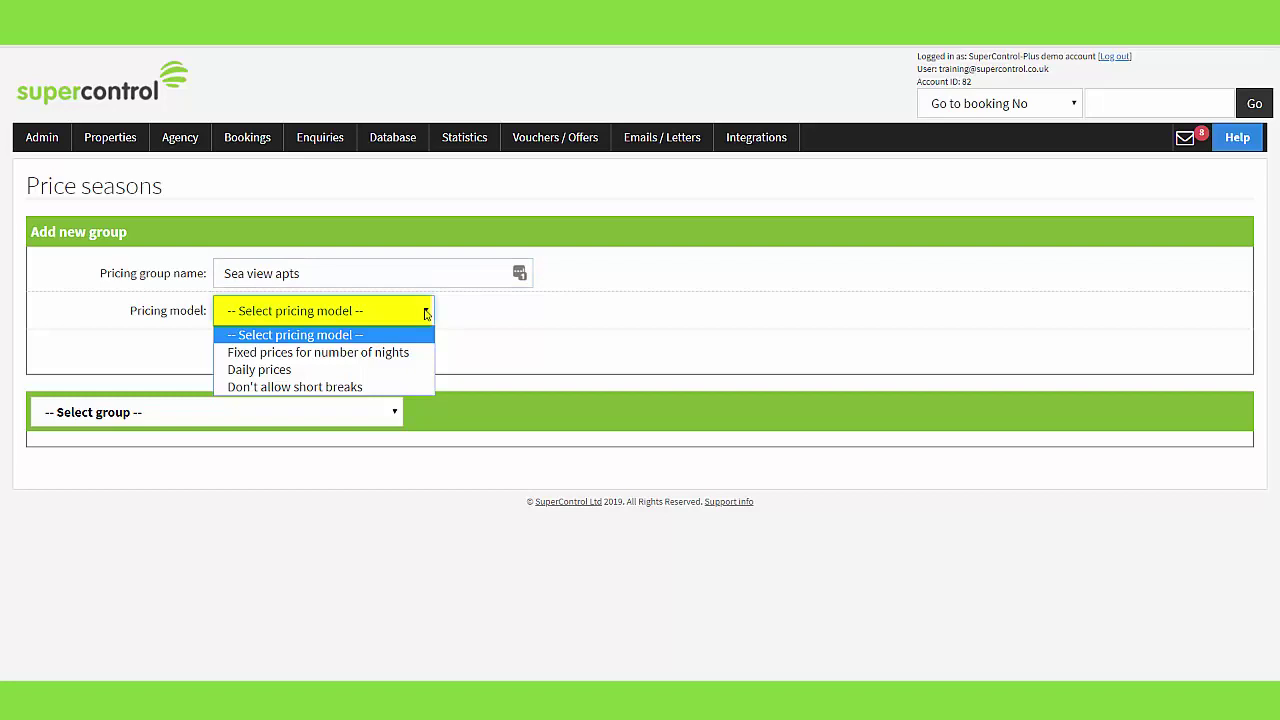
{"action": "left_click", "coordinate": [394, 353]}
{"action": "left_click", "coordinate": [237, 352]}
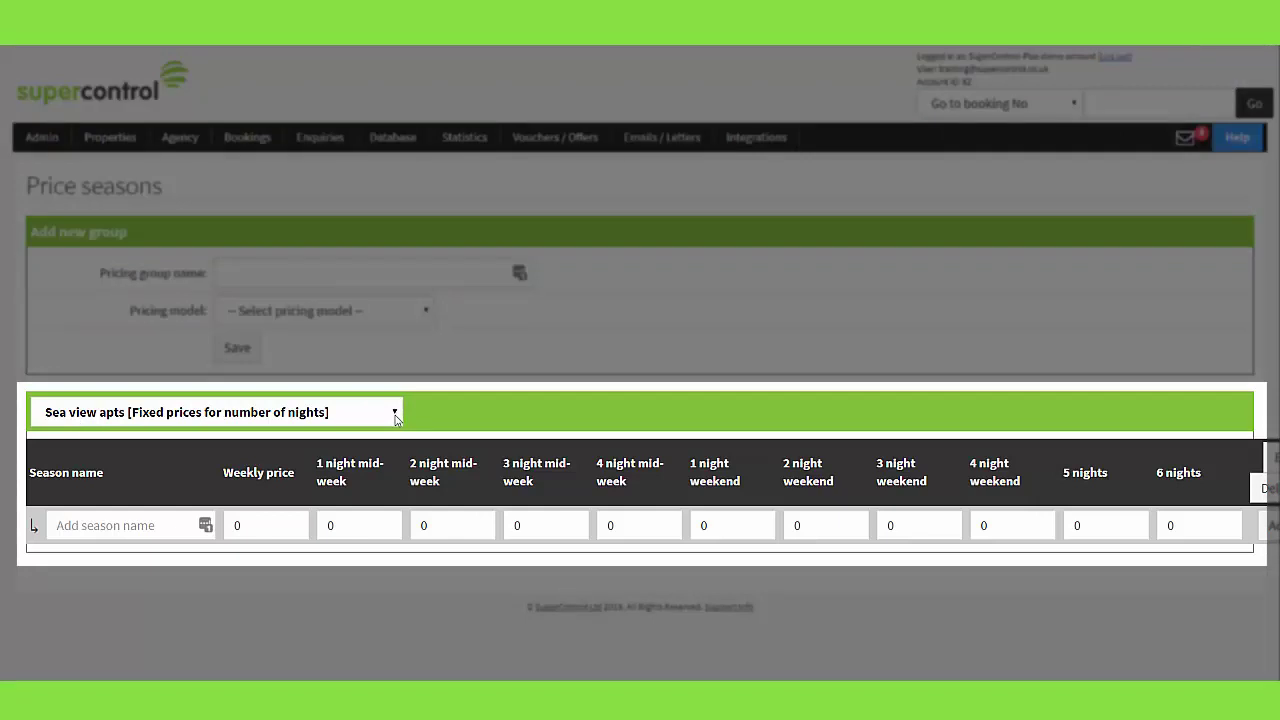
In the Sea view apts group, add 'Low season' with a weekly price of 1000
{"action": "left_click", "coordinate": [395, 414]}
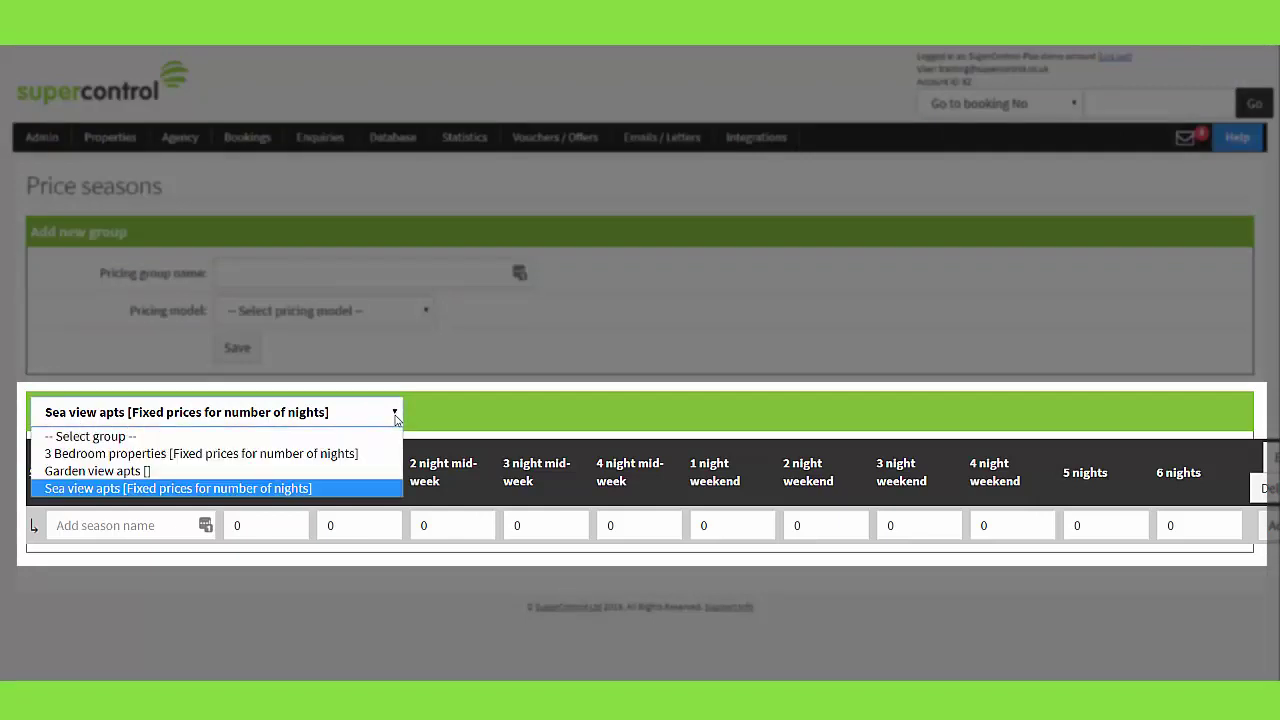
{"action": "left_click", "coordinate": [363, 488]}
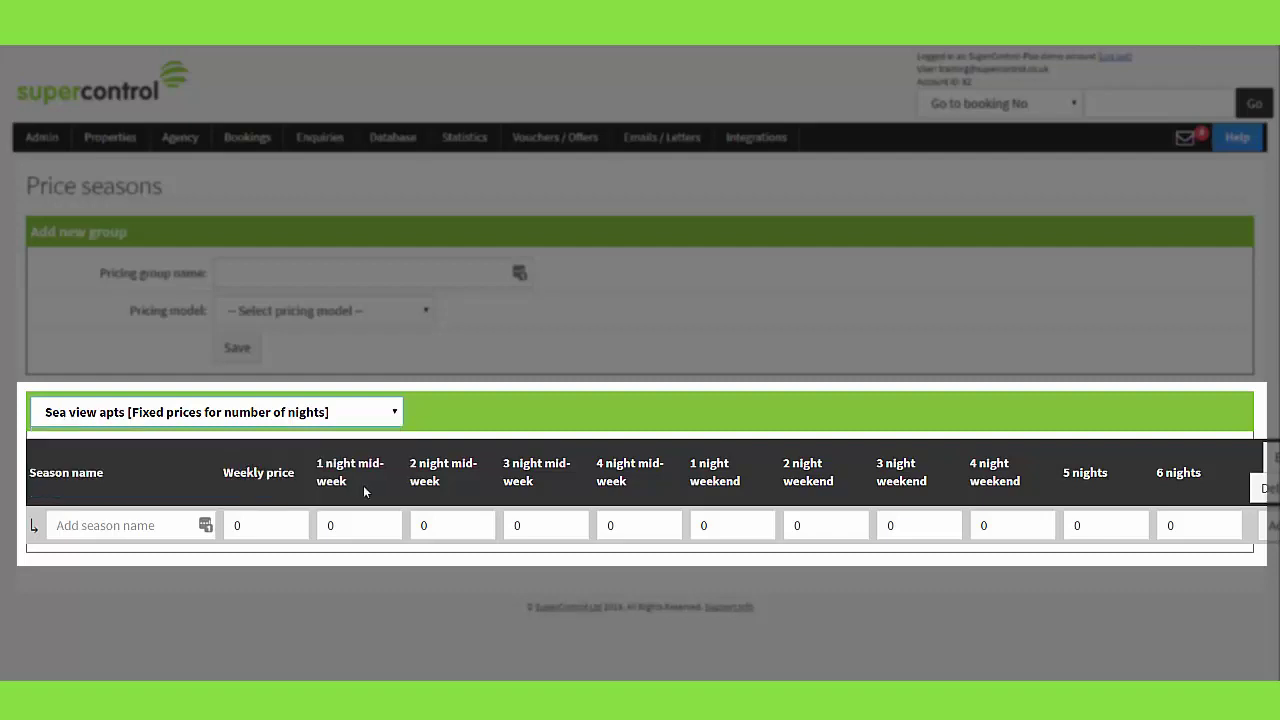
{"action": "left_click", "coordinate": [157, 527]}
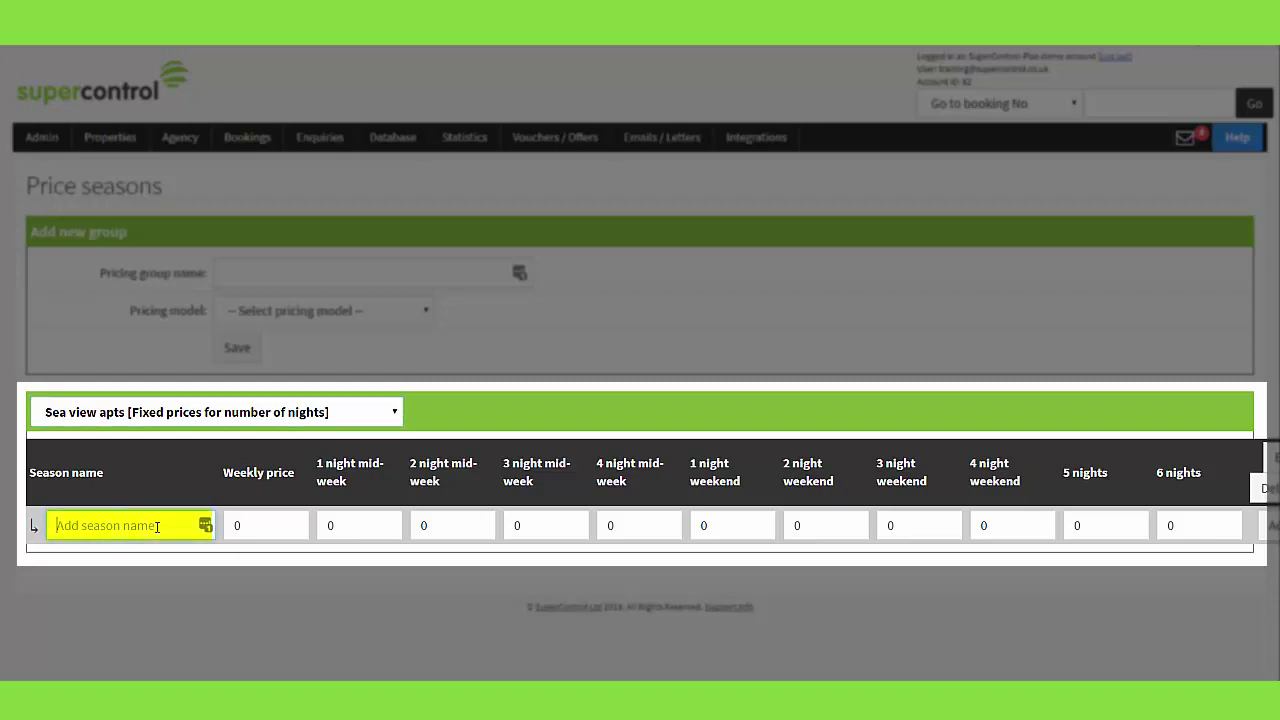
{"action": "type", "text": "Low s"}
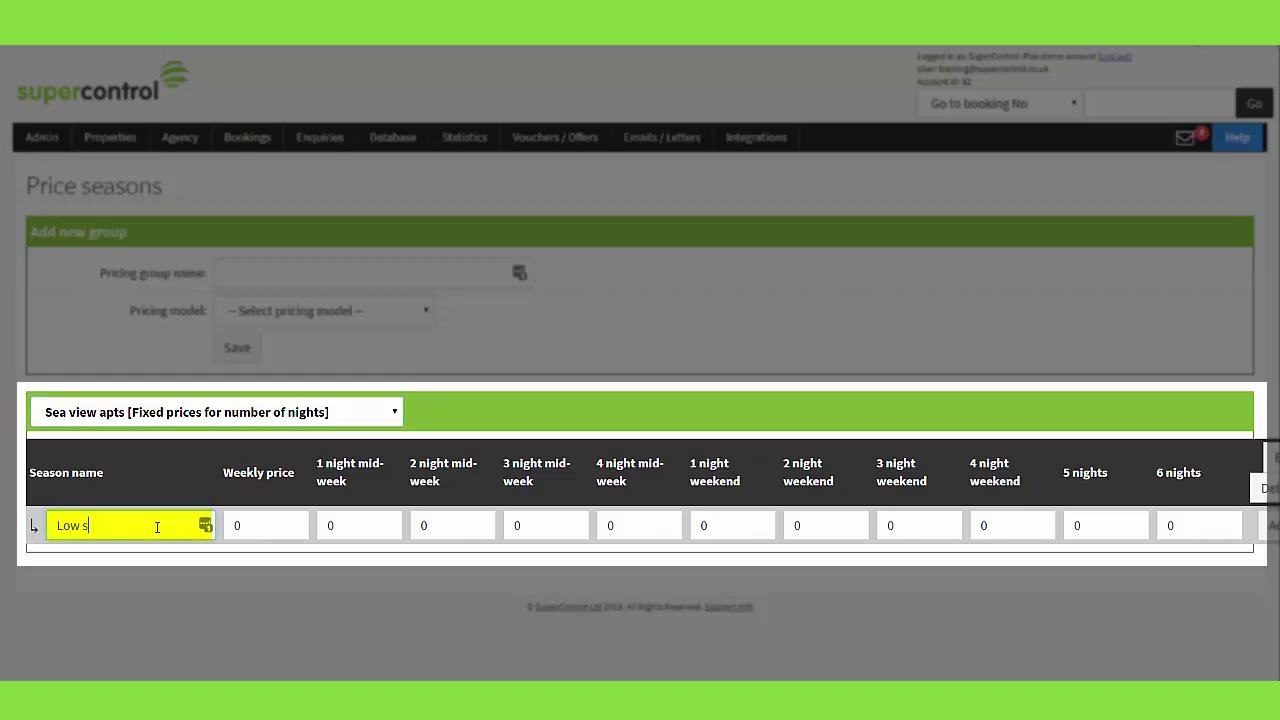
{"action": "type", "text": "eason"}
{"action": "left_click", "coordinate": [244, 522]}
{"action": "key", "text": "BackSpace"}
{"action": "type", "text": "100"}
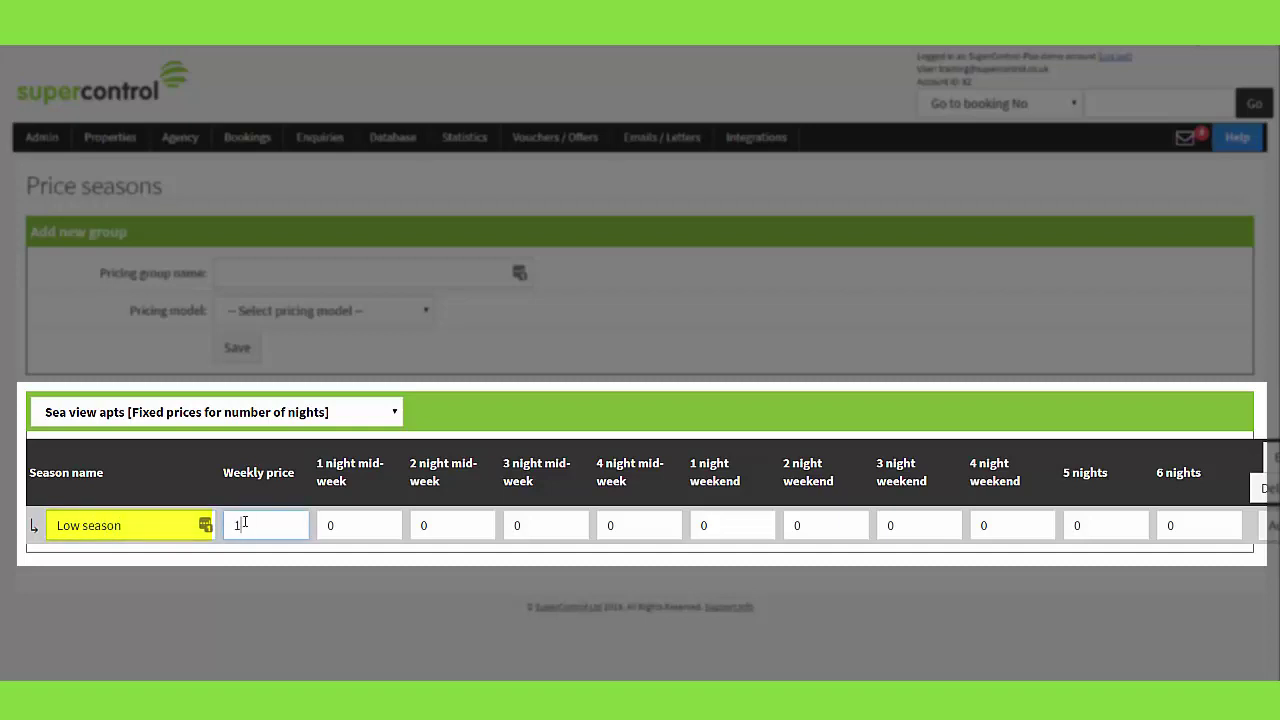
{"action": "type", "text": "0"}
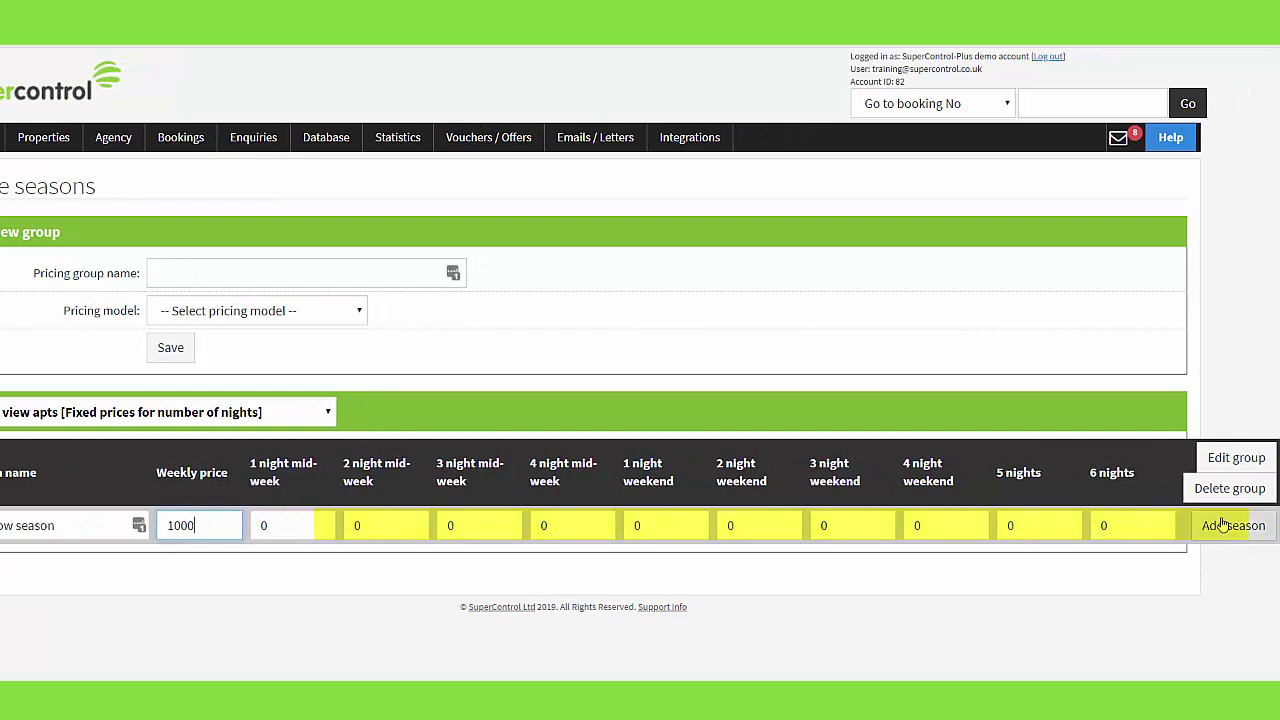
{"action": "left_click", "coordinate": [1222, 525]}
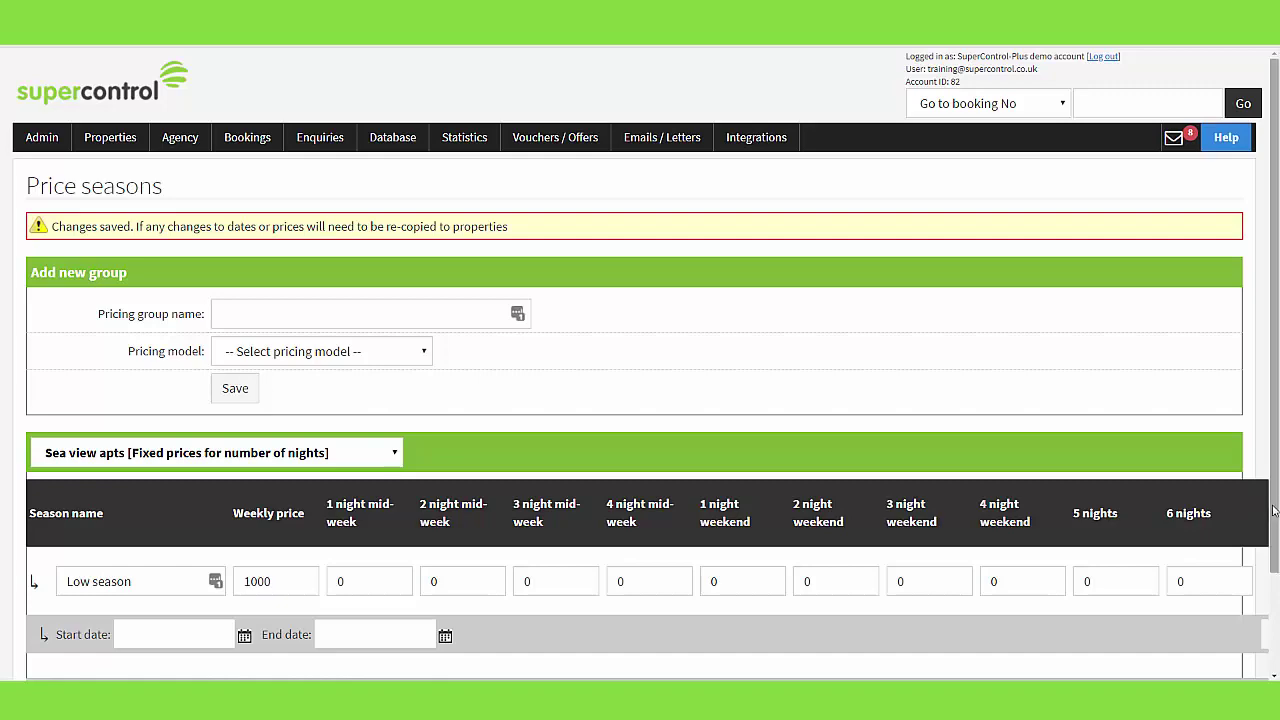
Set Low season's dates from 18 April 2019 to 31 May 2019 and save the range
{"action": "scroll", "coordinate": [1276, 548], "scroll_direction": "down", "scroll_amount": 1}
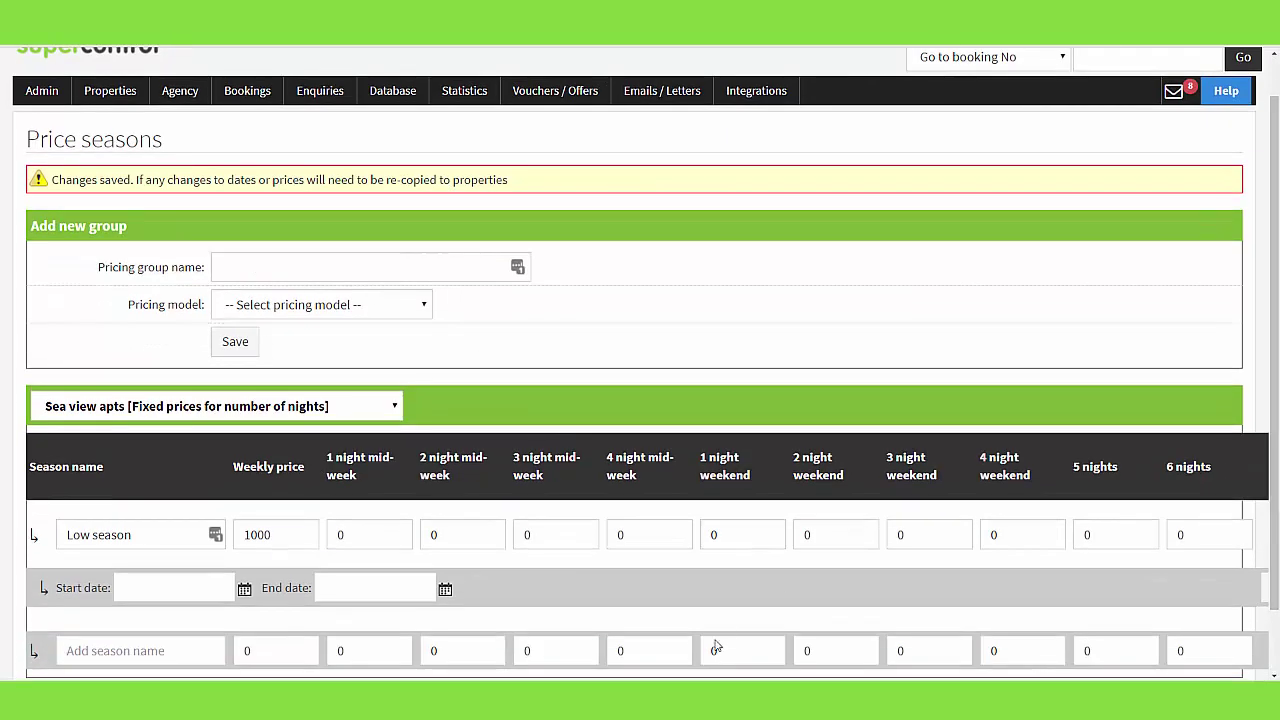
{"action": "left_click", "coordinate": [245, 591]}
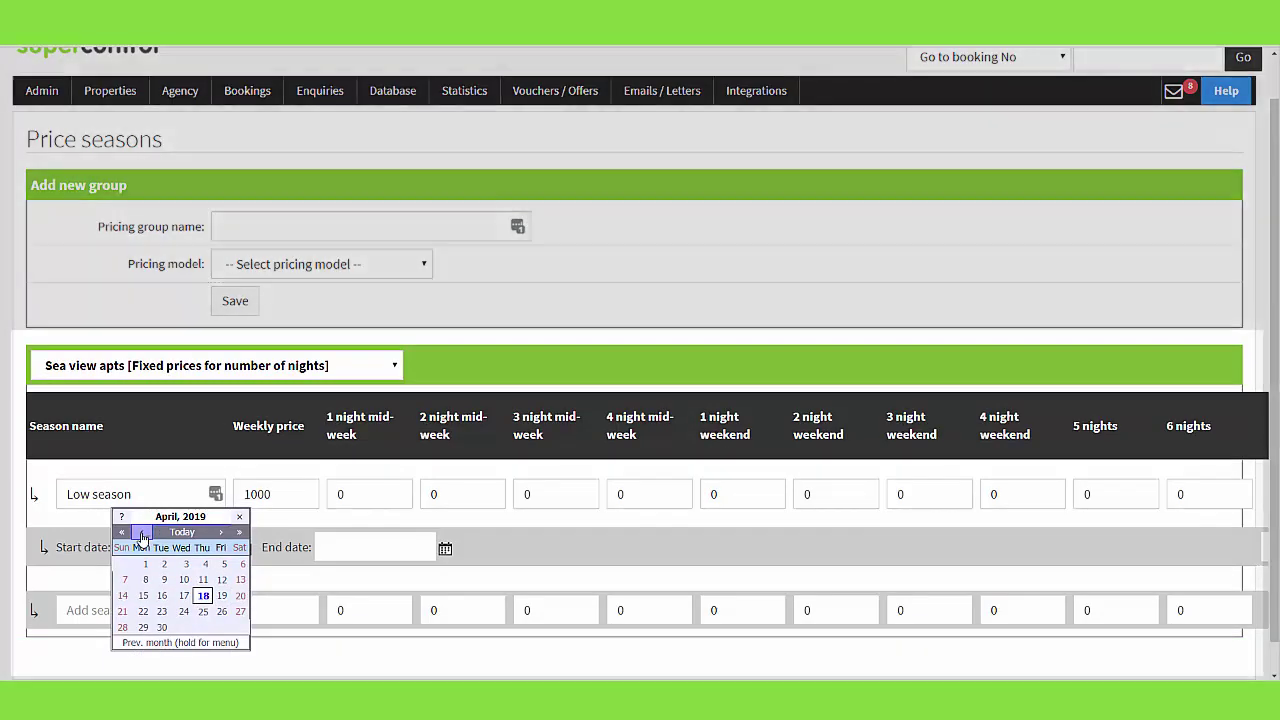
{"action": "left_click", "coordinate": [203, 595]}
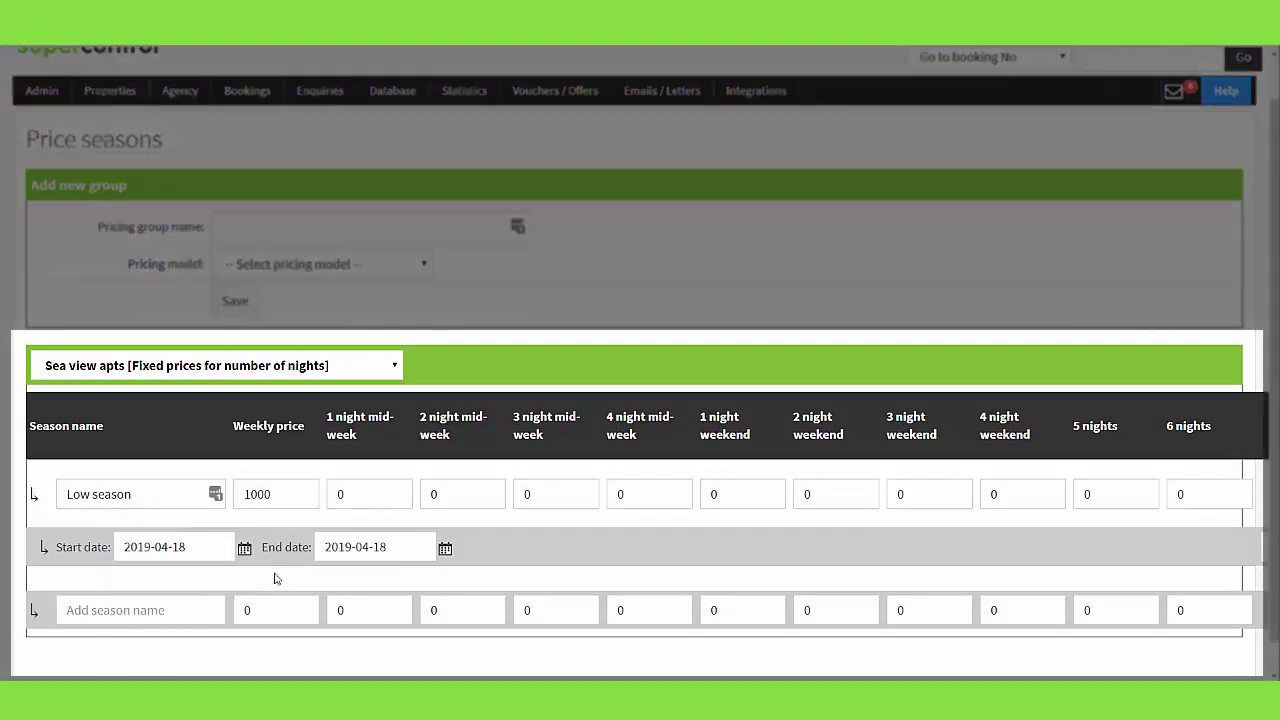
{"action": "left_click", "coordinate": [443, 550]}
{"action": "left_click", "coordinate": [424, 535]}
{"action": "left_click", "coordinate": [422, 627]}
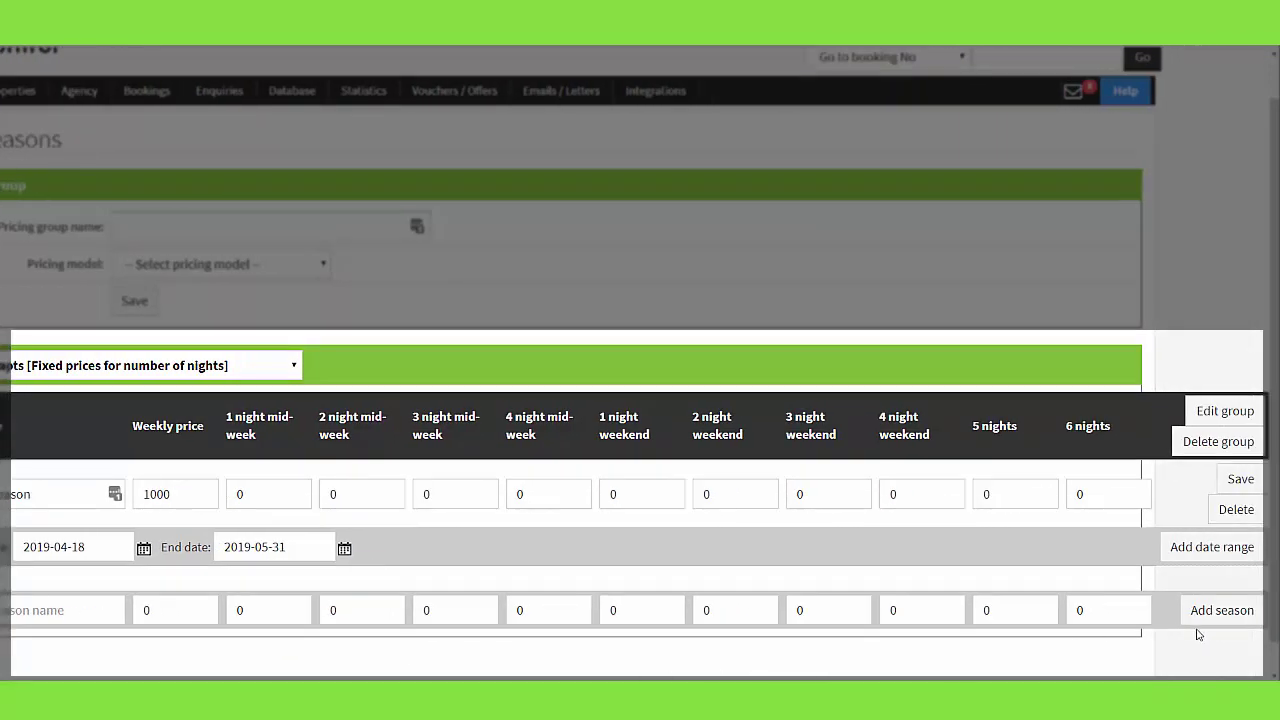
{"action": "left_click", "coordinate": [1207, 557]}
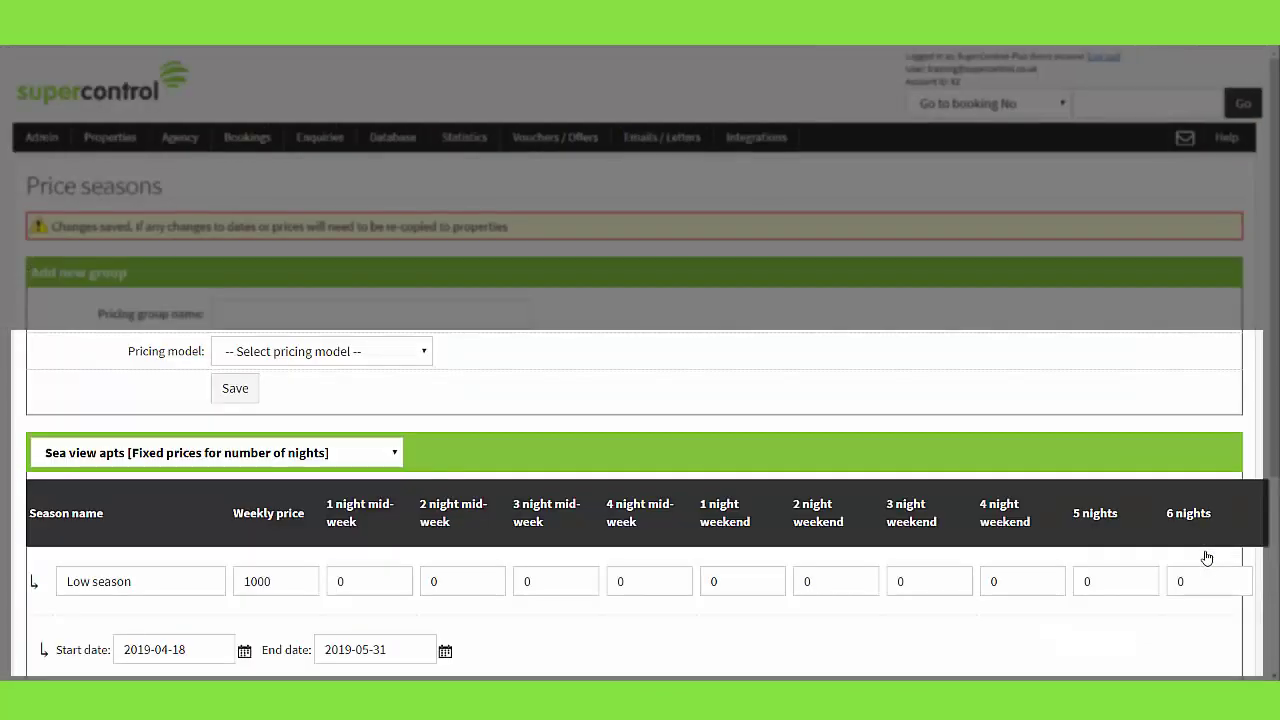
Start a second Low season date range beginning 2 September 2019
{"action": "scroll", "coordinate": [1262, 572], "scroll_direction": "down", "scroll_amount": 3}
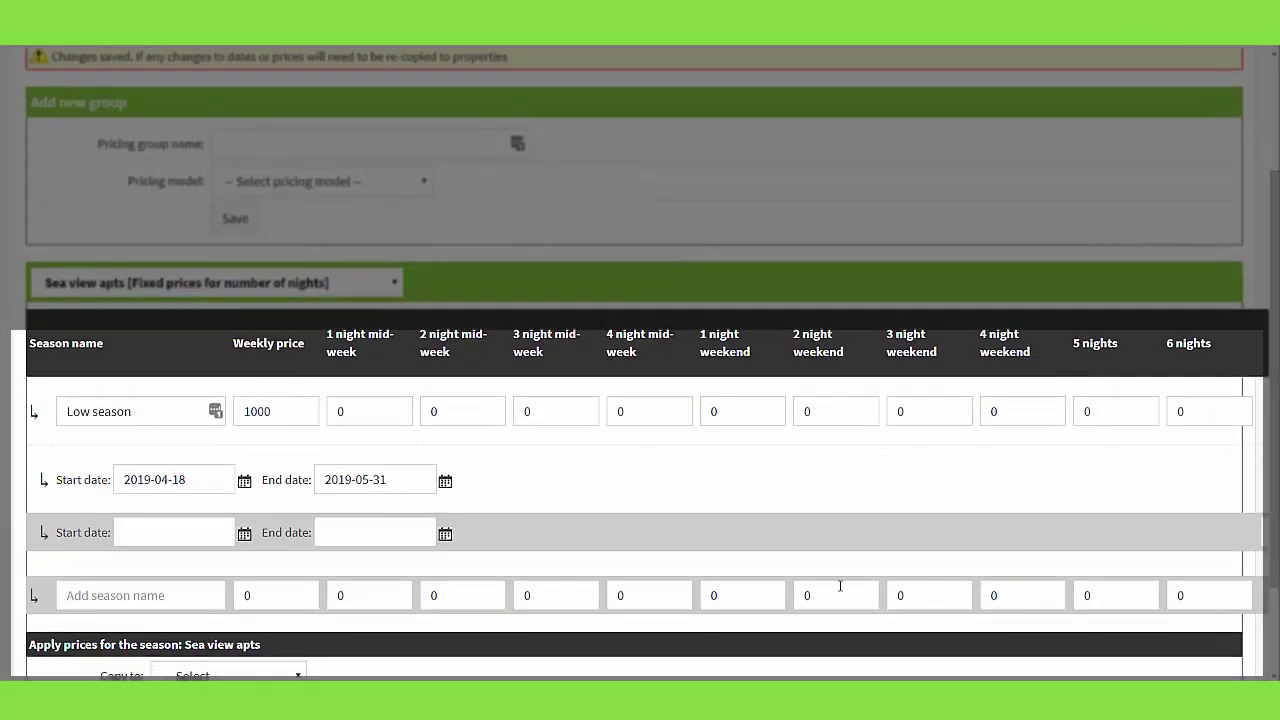
{"action": "left_click", "coordinate": [203, 536]}
{"action": "scroll", "coordinate": [203, 537], "scroll_direction": "down", "scroll_amount": 1}
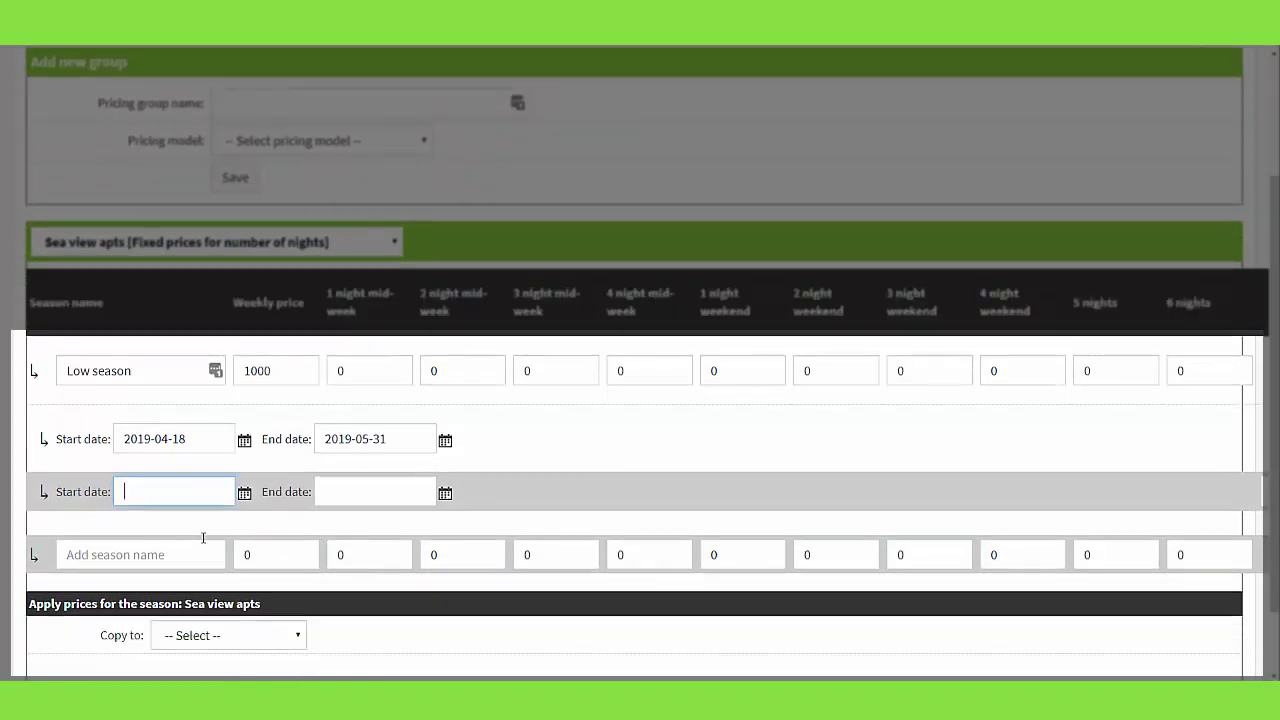
{"action": "left_click", "coordinate": [243, 494]}
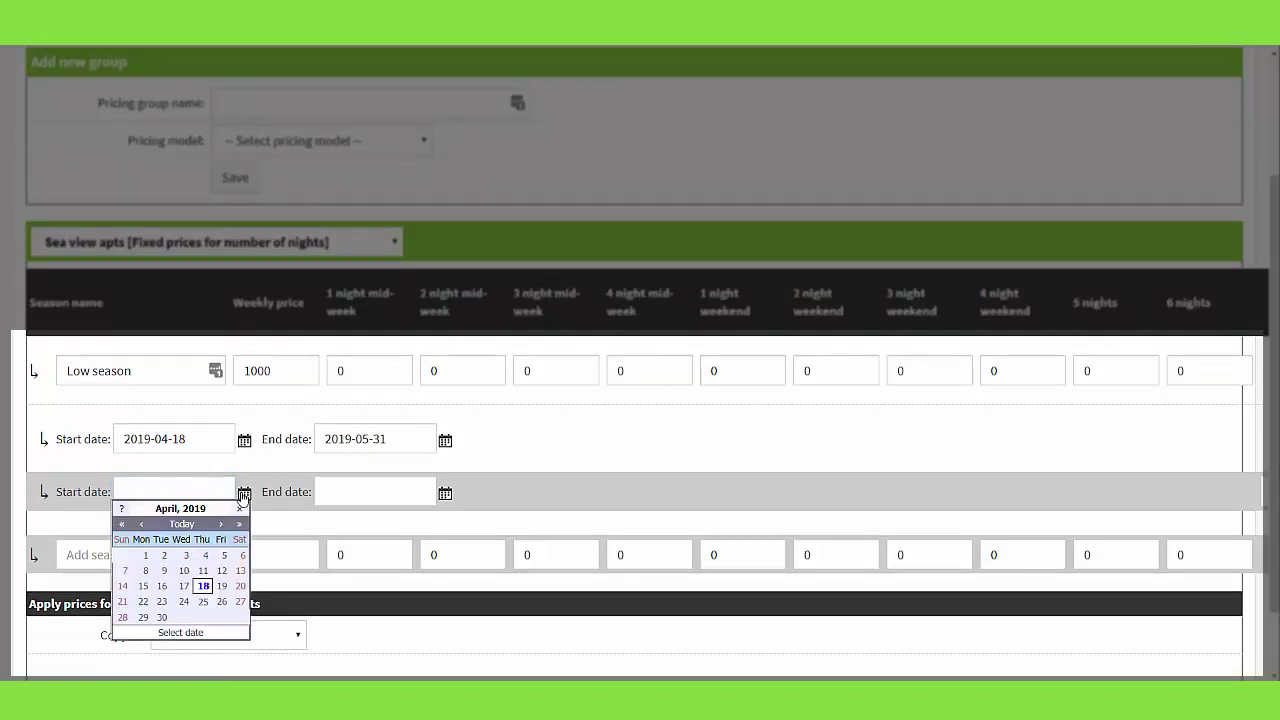
{"action": "left_click", "coordinate": [221, 524]}
{"action": "left_click", "coordinate": [221, 524]}
{"action": "left_click", "coordinate": [221, 524]}
{"action": "left_click", "coordinate": [221, 524]}
{"action": "left_click", "coordinate": [221, 524]}
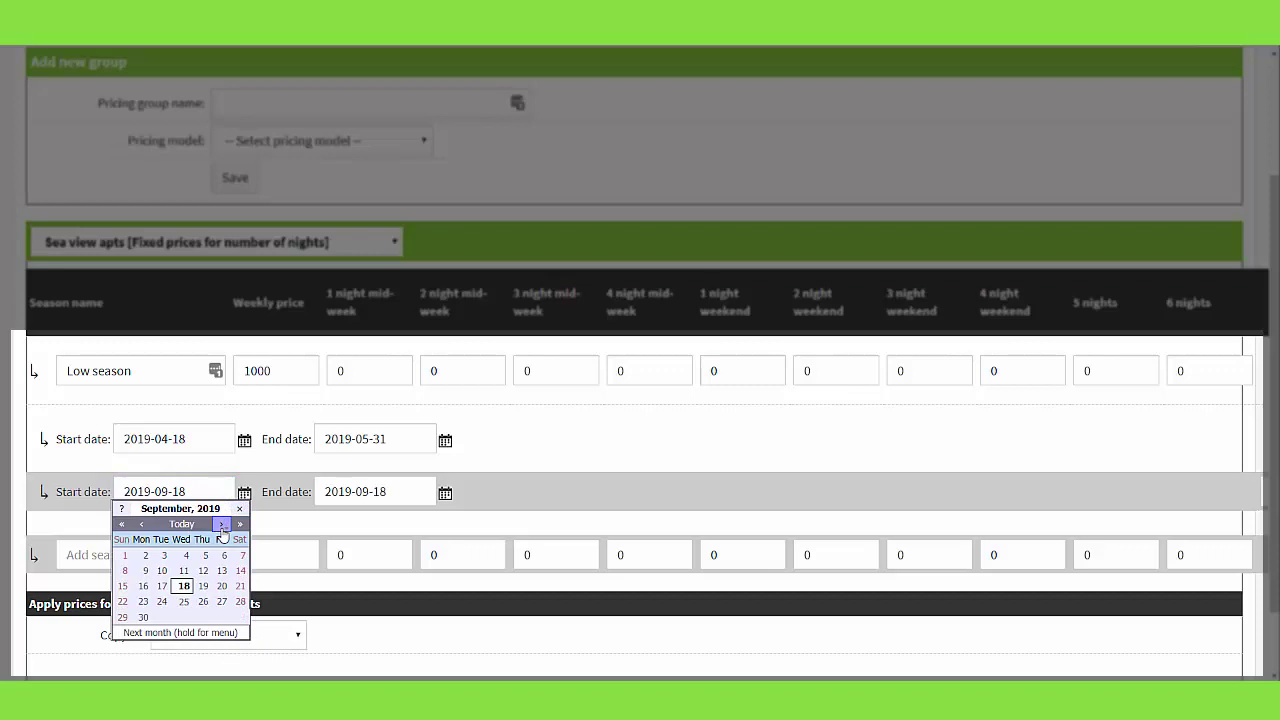
{"action": "left_click", "coordinate": [145, 555]}
End the new Low season range on 31 October 2019 and save it
{"action": "left_click", "coordinate": [444, 493]}
{"action": "left_click", "coordinate": [430, 507]}
{"action": "left_click", "coordinate": [404, 620]}
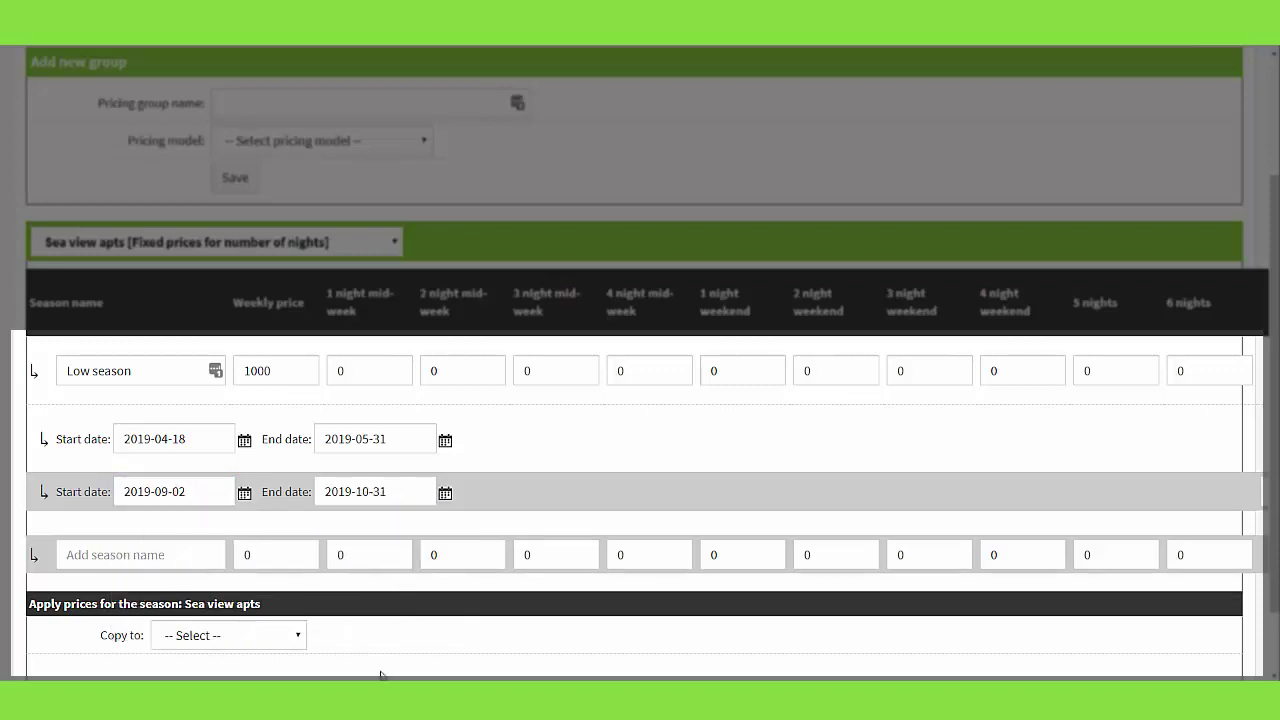
{"action": "scroll", "coordinate": [383, 677], "scroll_direction": "right", "scroll_amount": 2}
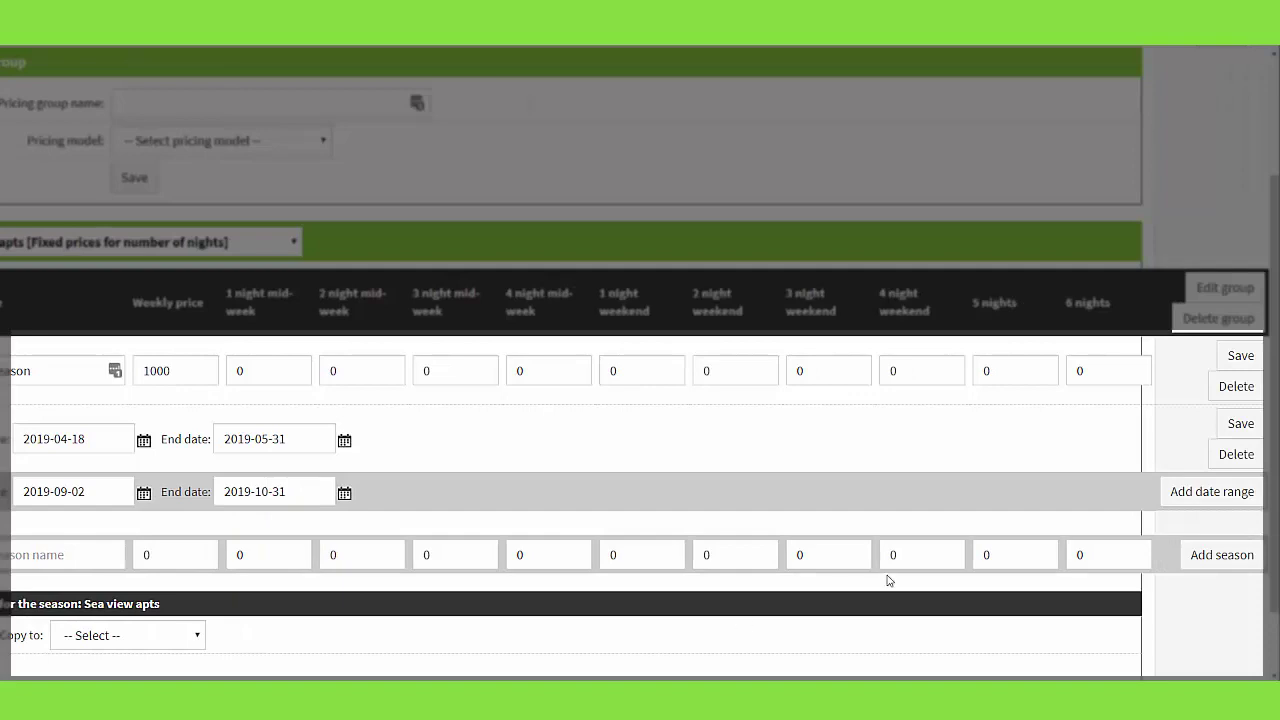
{"action": "left_click", "coordinate": [1187, 492]}
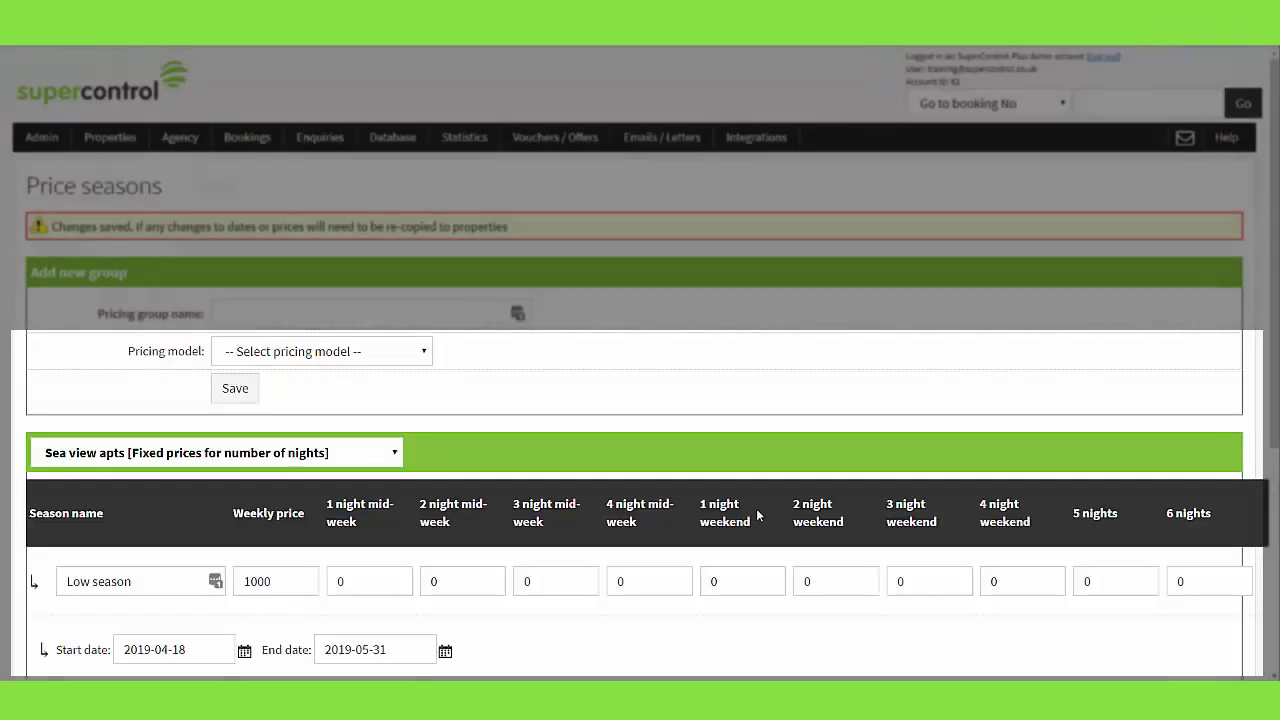
Set Individual properties as the Copy to destination for the Sea view apts prices
{"action": "scroll", "coordinate": [1277, 465], "scroll_direction": "down", "scroll_amount": 10}
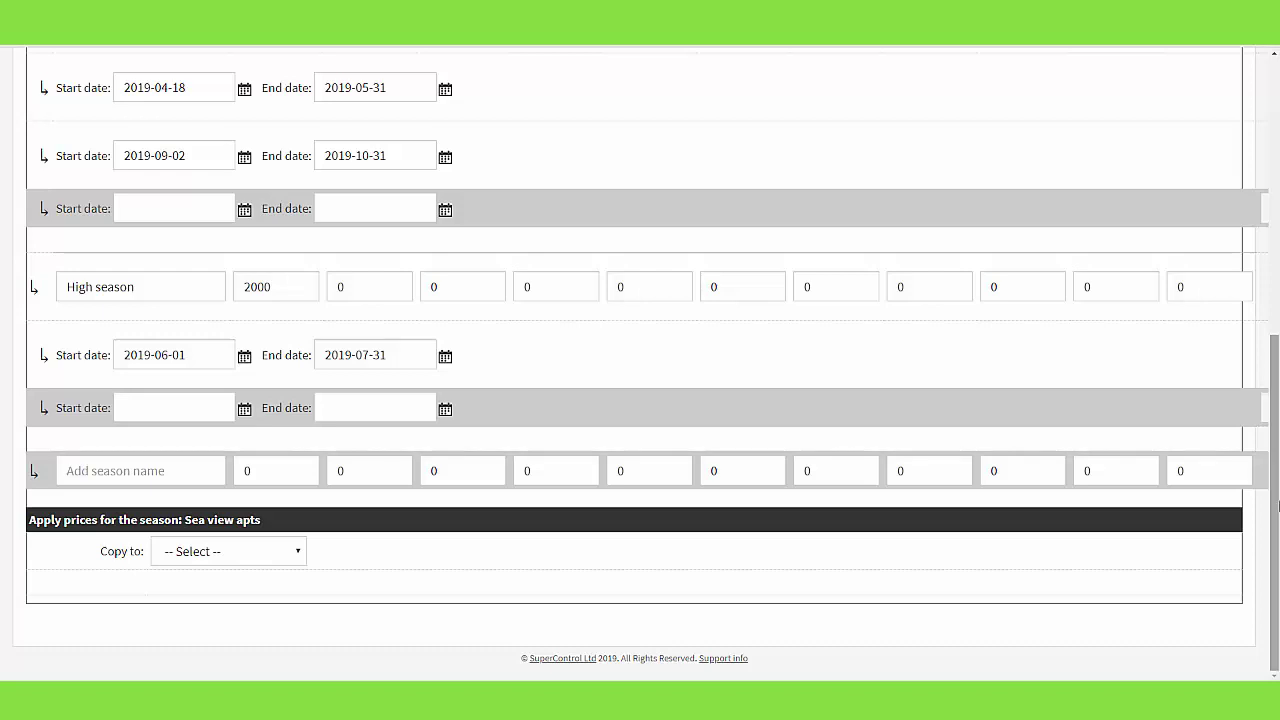
{"action": "left_click", "coordinate": [296, 555]}
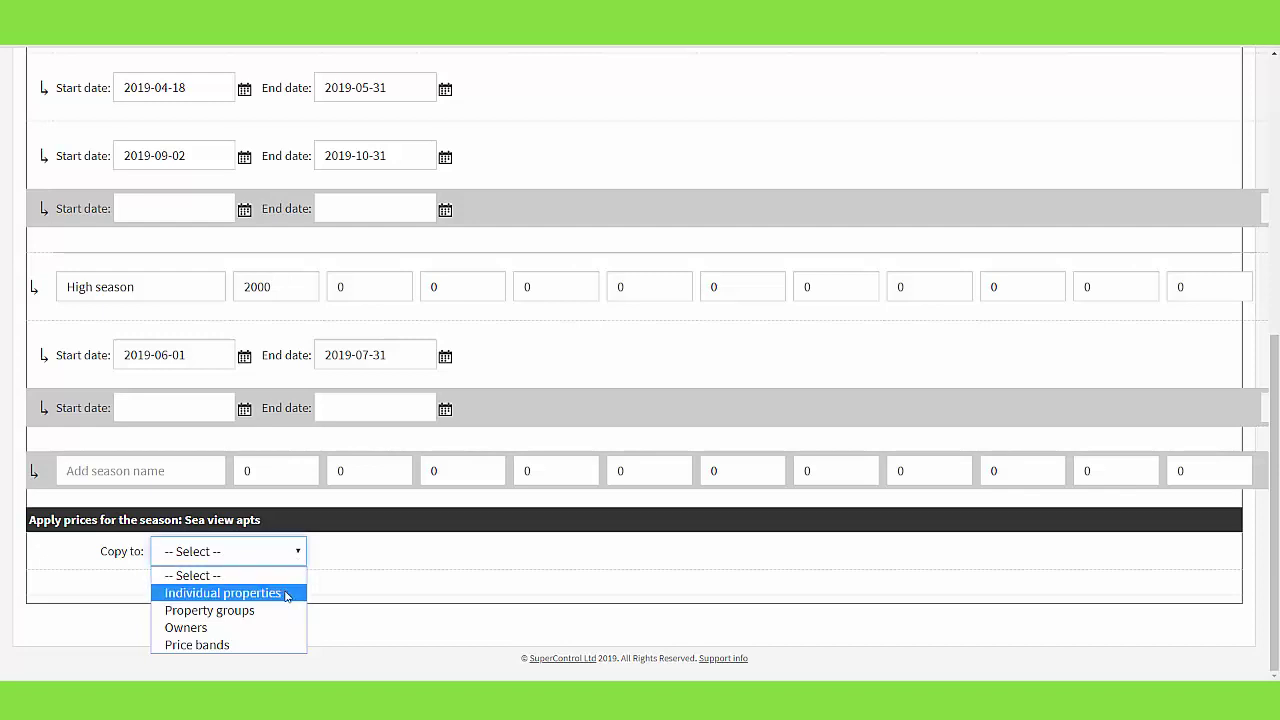
{"action": "left_click", "coordinate": [285, 594]}
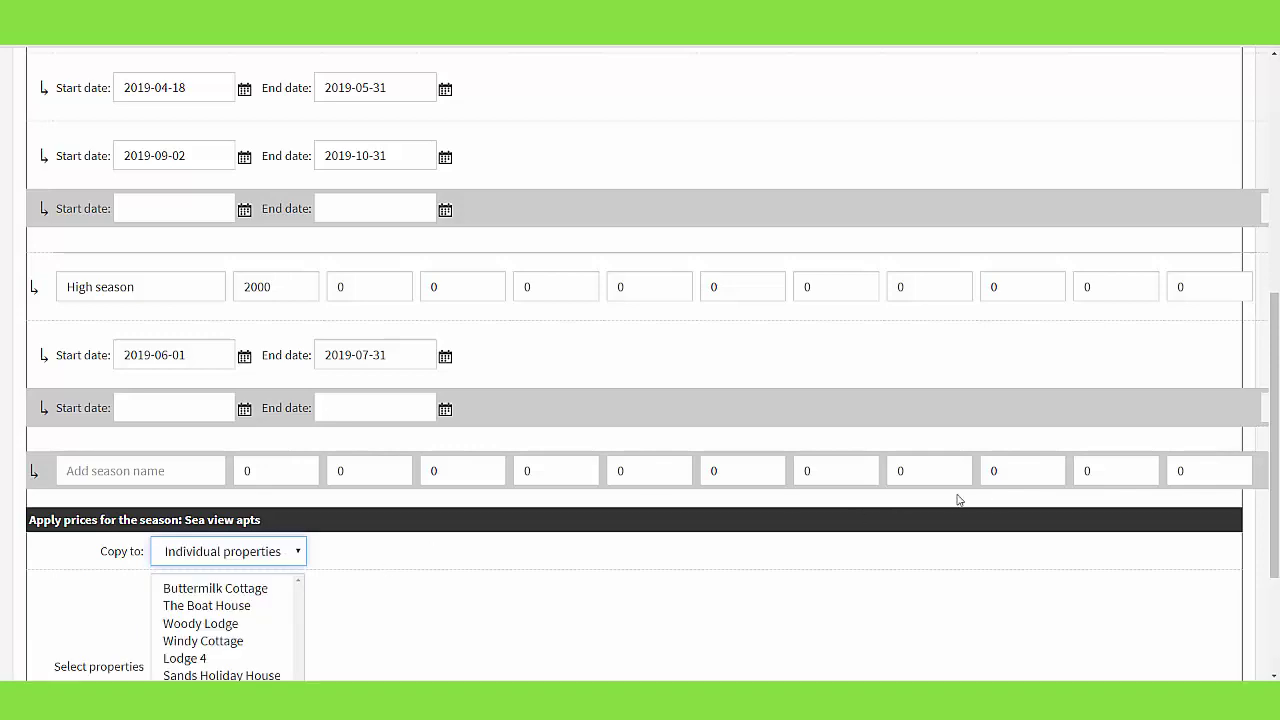
{"action": "scroll", "coordinate": [958, 500], "scroll_direction": "down", "scroll_amount": 1}
{"action": "scroll", "coordinate": [1171, 531], "scroll_direction": "down", "scroll_amount": 1}
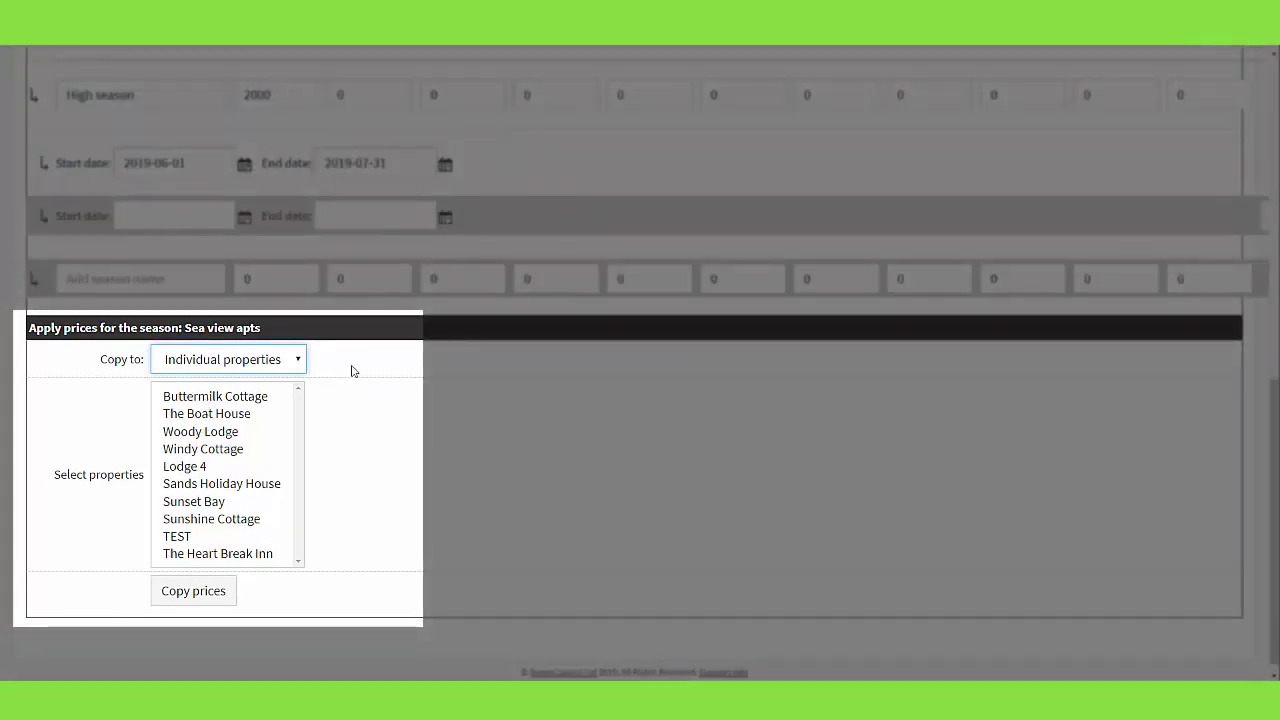
{"action": "left_click", "coordinate": [298, 364]}
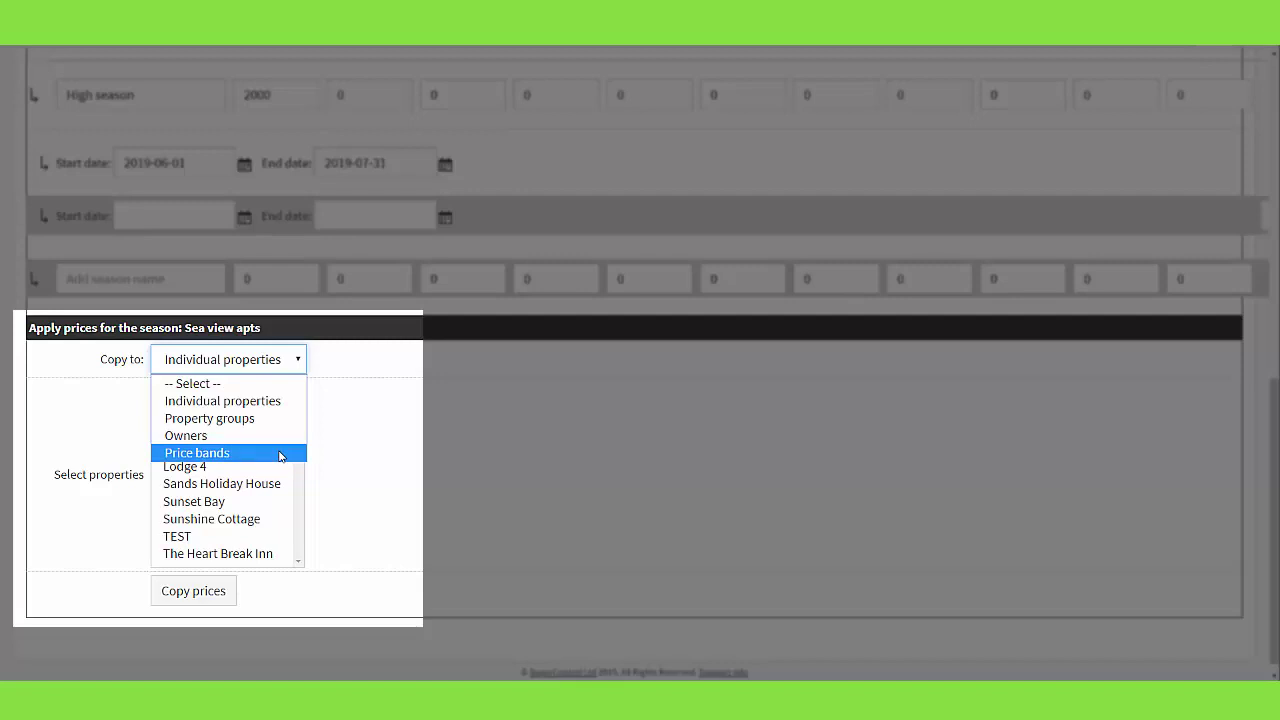
{"action": "left_click", "coordinate": [472, 426]}
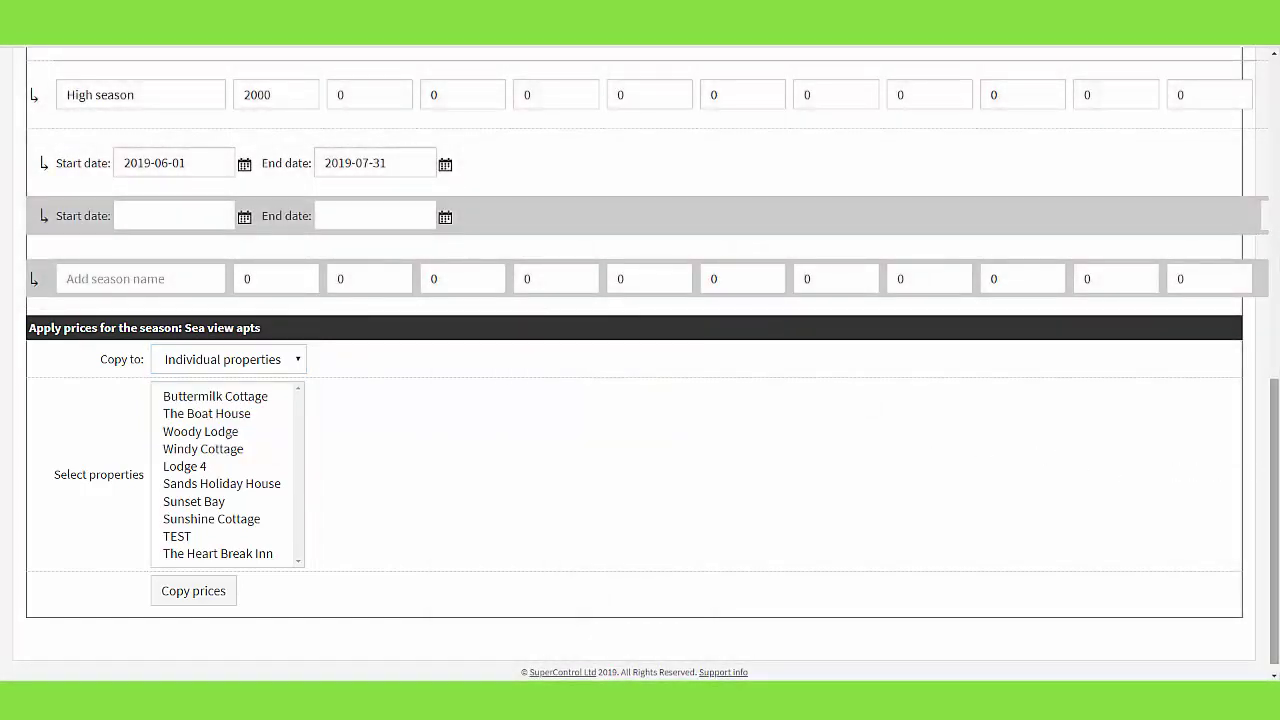
{"action": "left_click", "coordinate": [1276, 472]}
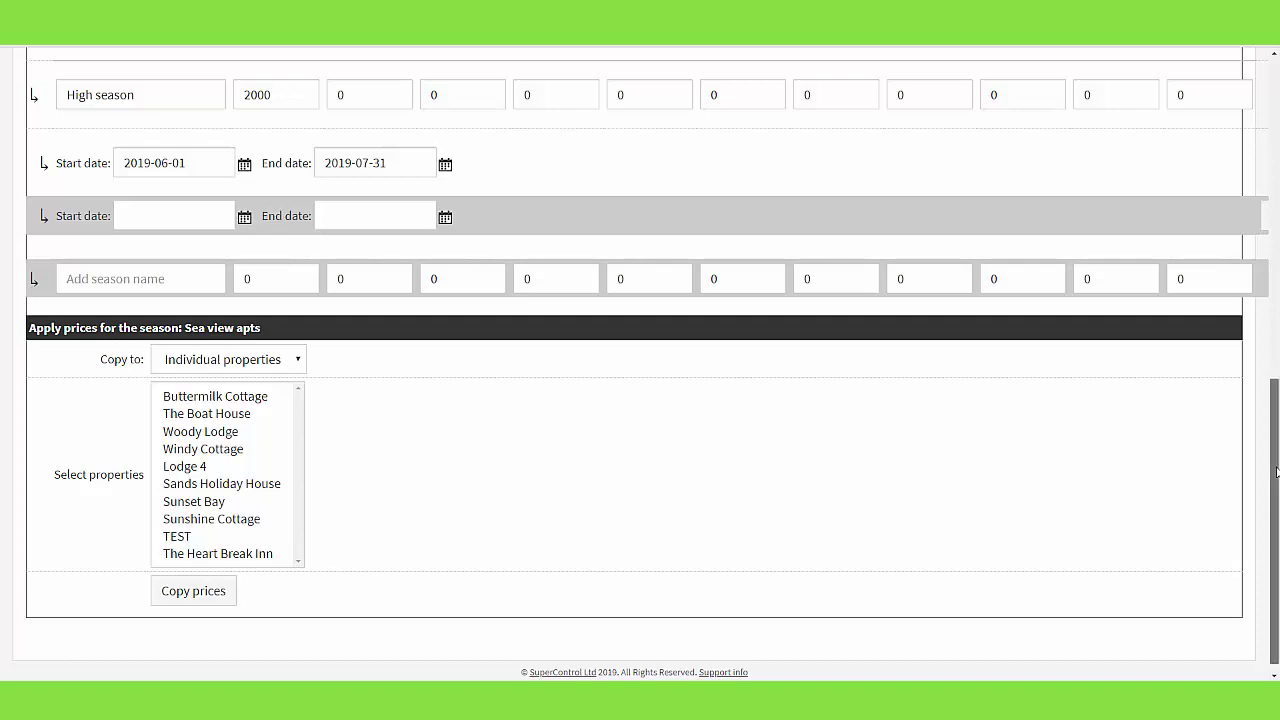
{"action": "left_click_drag", "start_coordinate": [1276, 472], "coordinate": [1270, 370]}
{"action": "left_click_drag", "start_coordinate": [1267, 333], "coordinate": [1259, 150]}
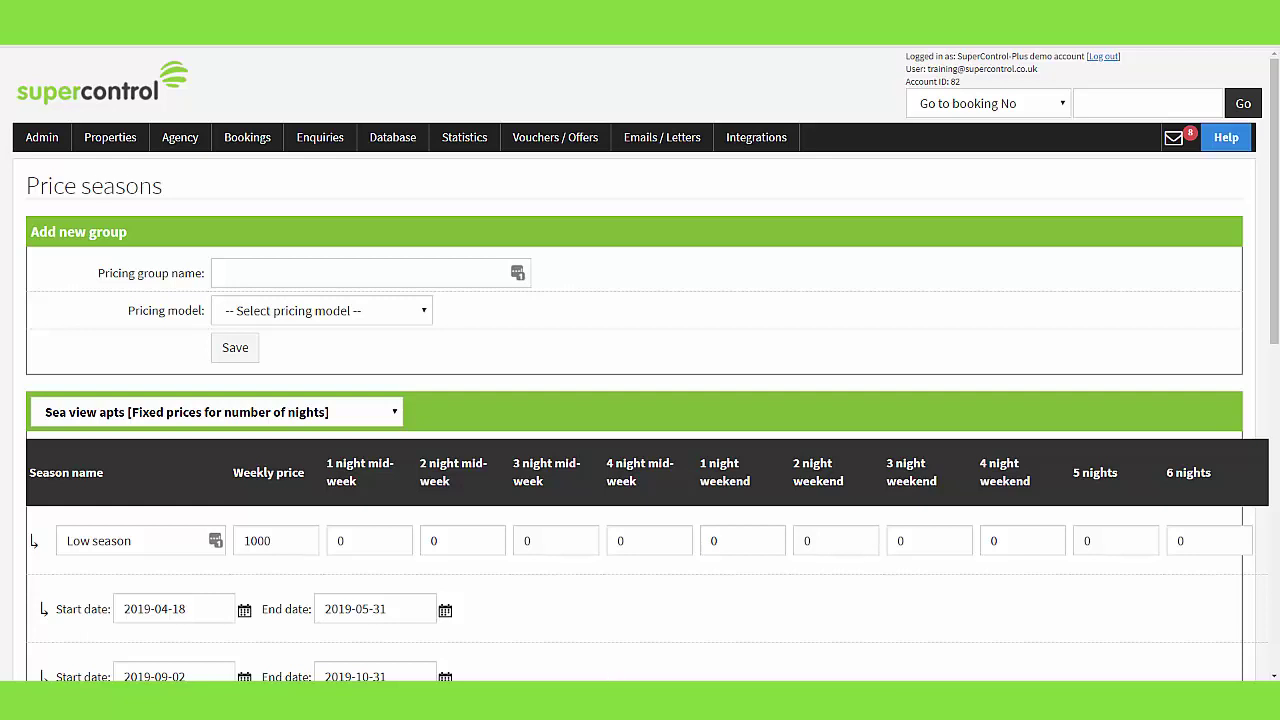
Scroll right to view the Property price bands listing
{"action": "scroll", "coordinate": [640, 367], "scroll_direction": "right", "scroll_amount": 2}
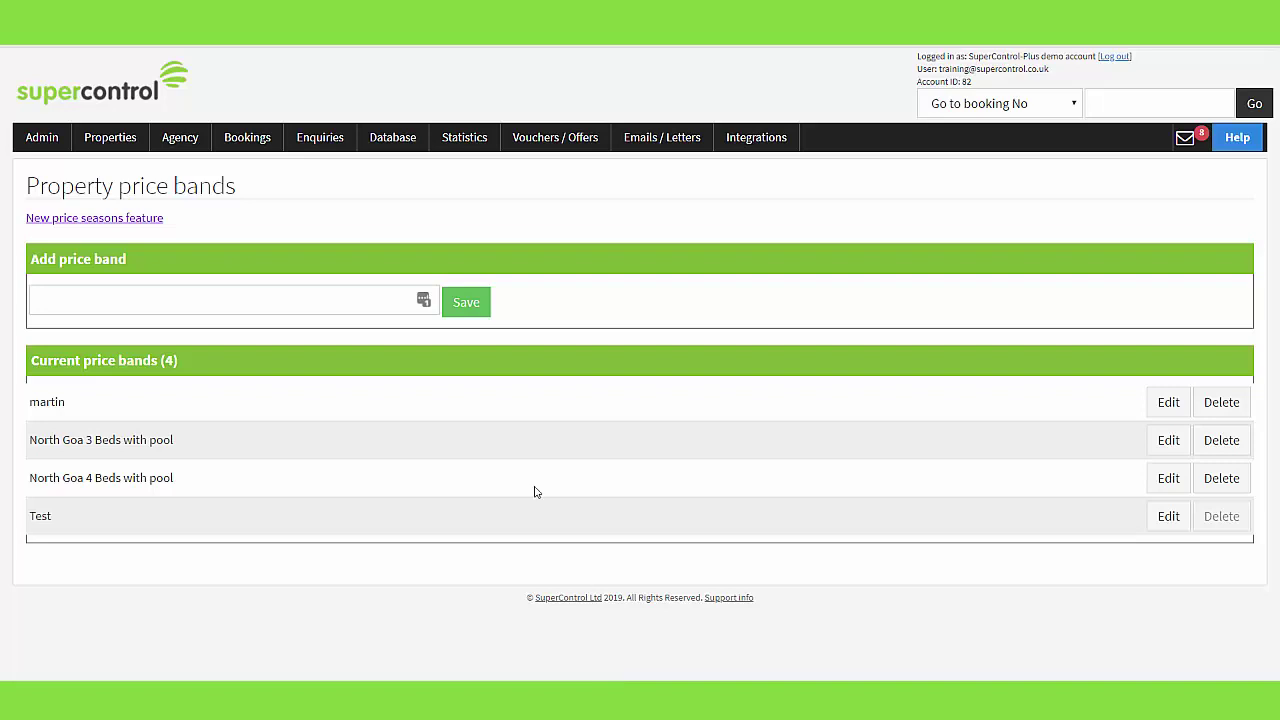
Bring up the Properties menu to reach a property's settings
{"action": "mouse_move", "coordinate": [460, 150]}
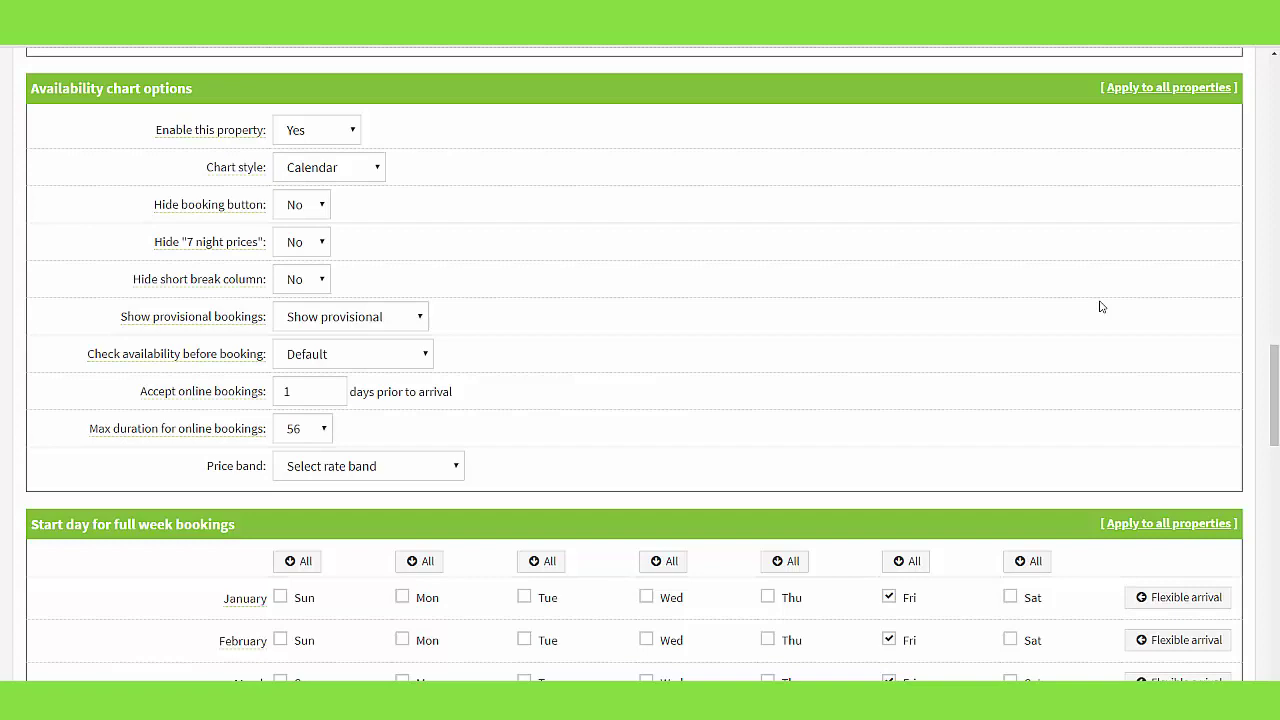
Reveal the Properties > Copy options, including Copy prices
{"action": "left_click_drag", "start_coordinate": [1270, 362], "coordinate": [1203, 82]}
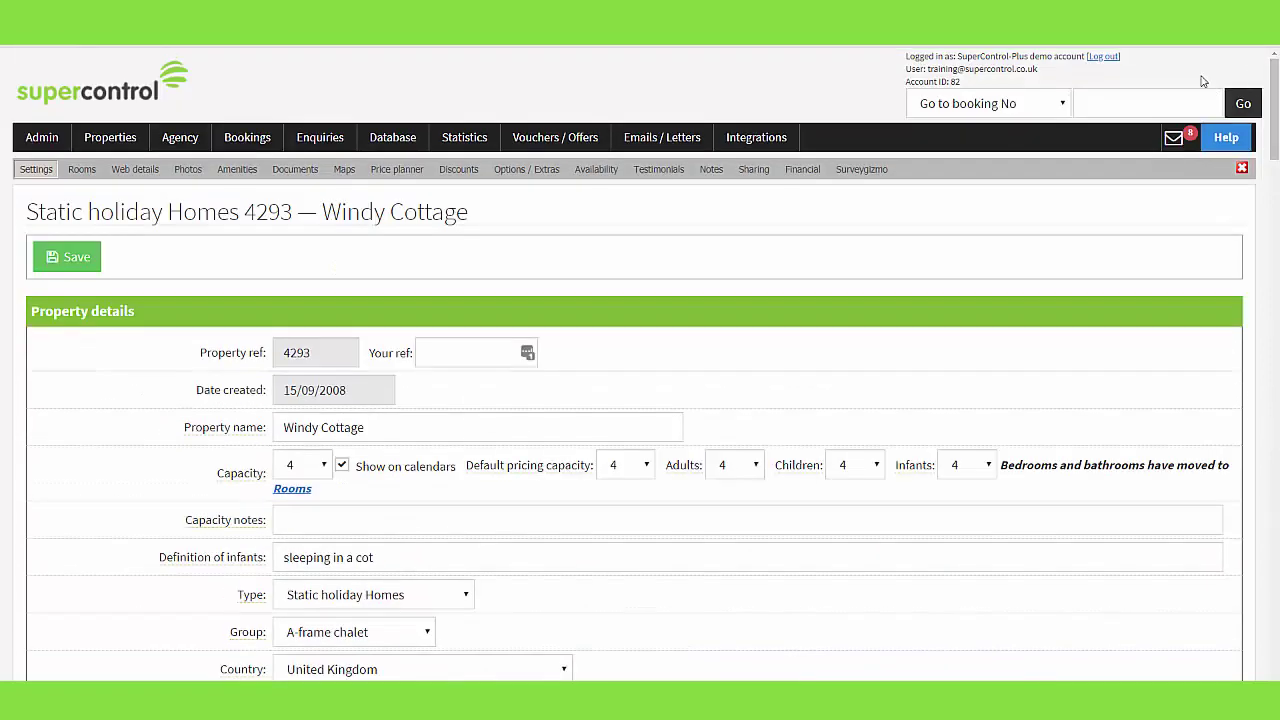
{"action": "mouse_move", "coordinate": [117, 143]}
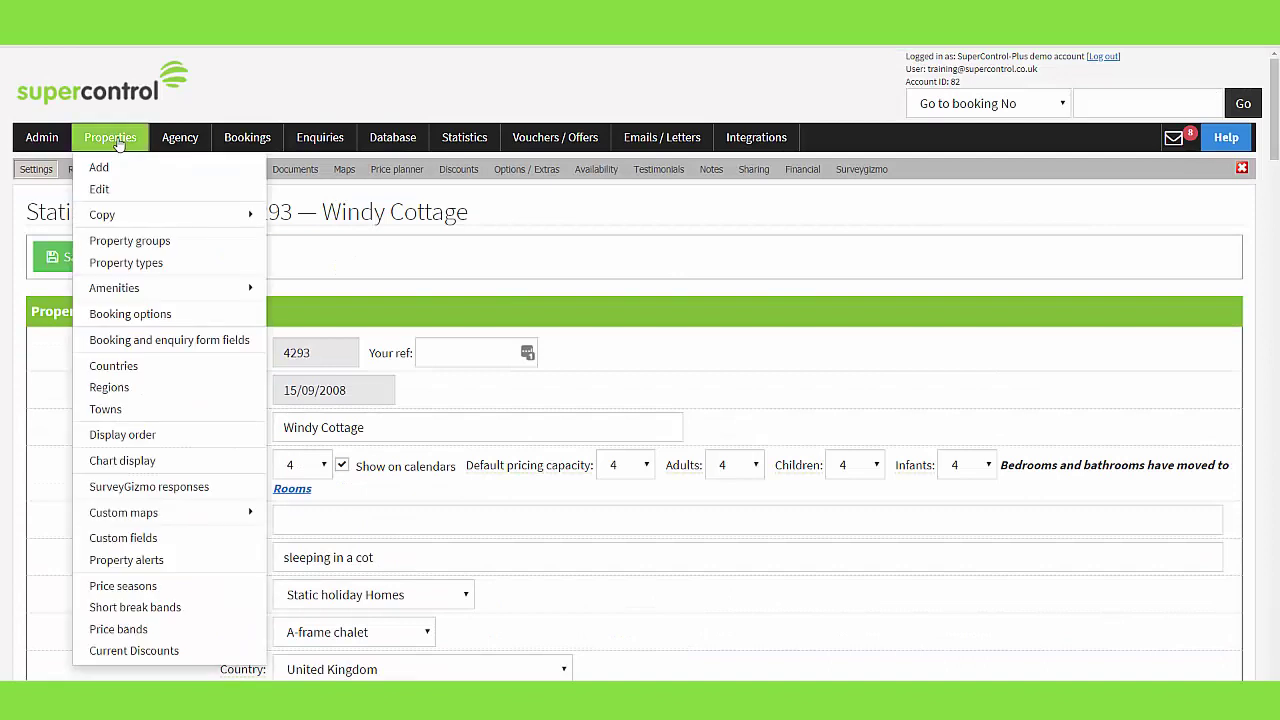
{"action": "mouse_move", "coordinate": [135, 218]}
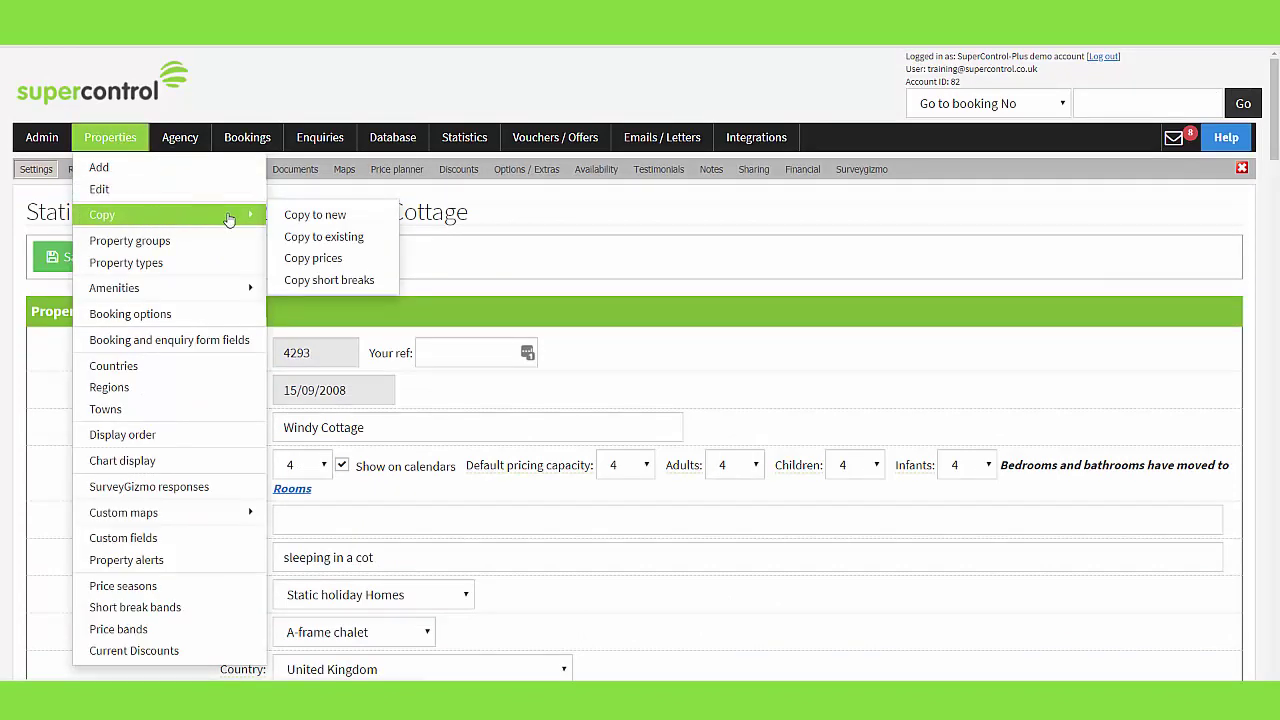